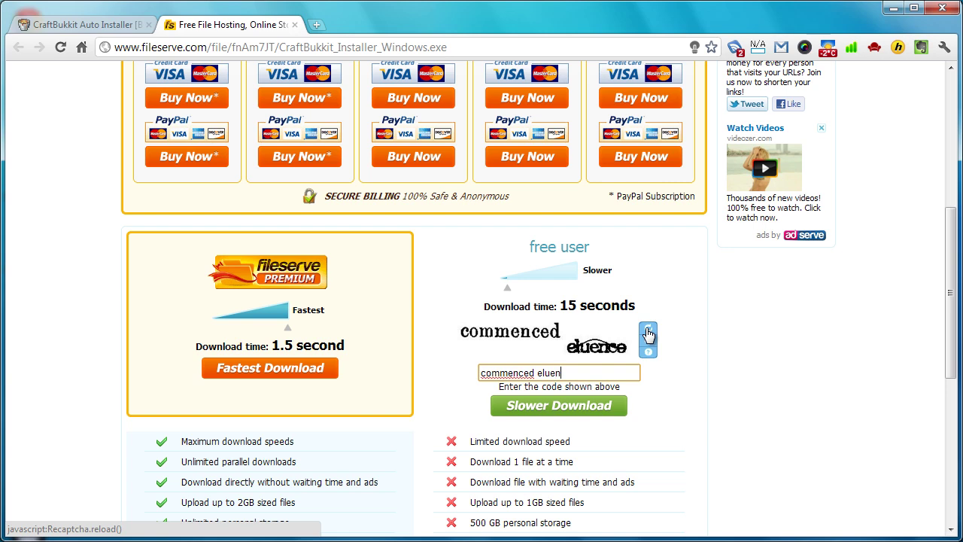
Enter the captcha code for the free, slower download and save CraftBukkit_Installer_Windows.exe to the Desktop.
left_click(535, 410)
left_click(527, 372)
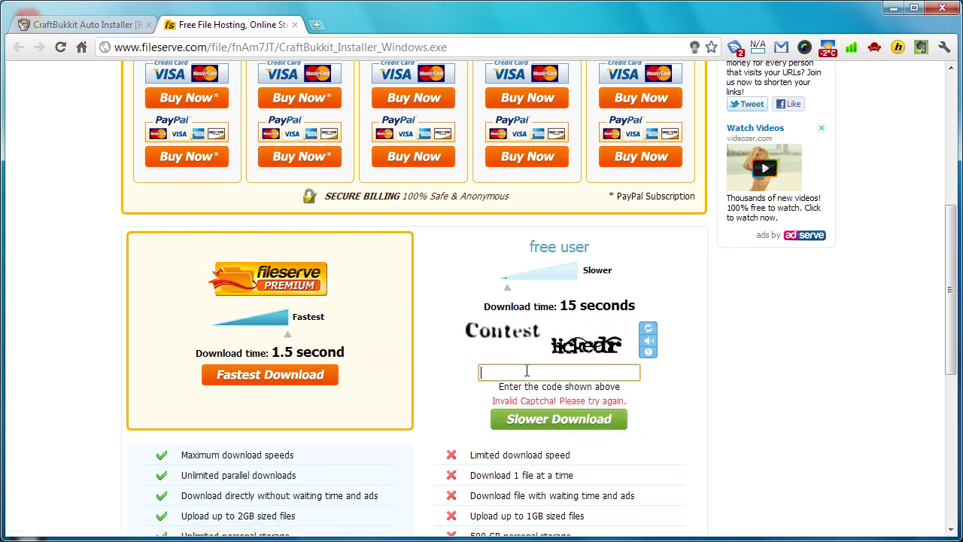
type("contest lickedr")
left_click(558, 420)
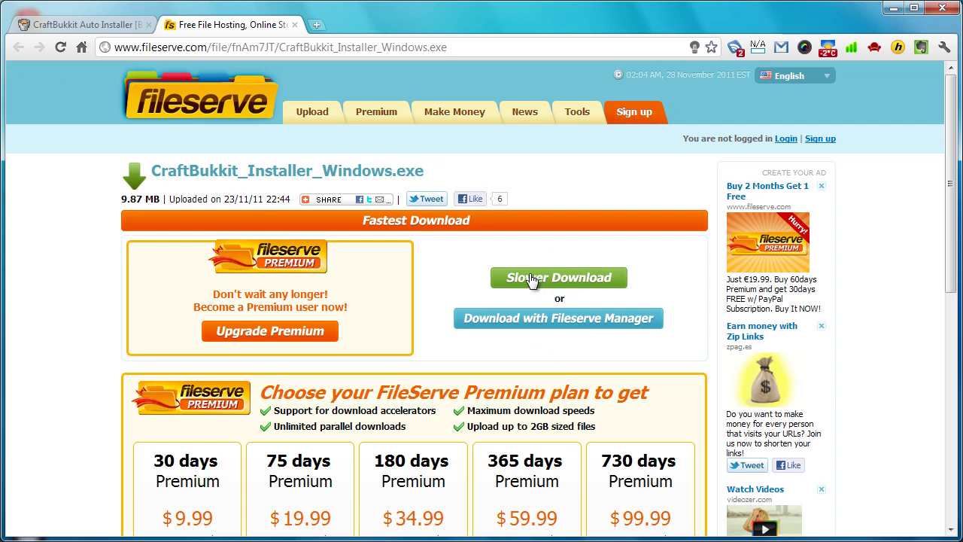
left_click(595, 279)
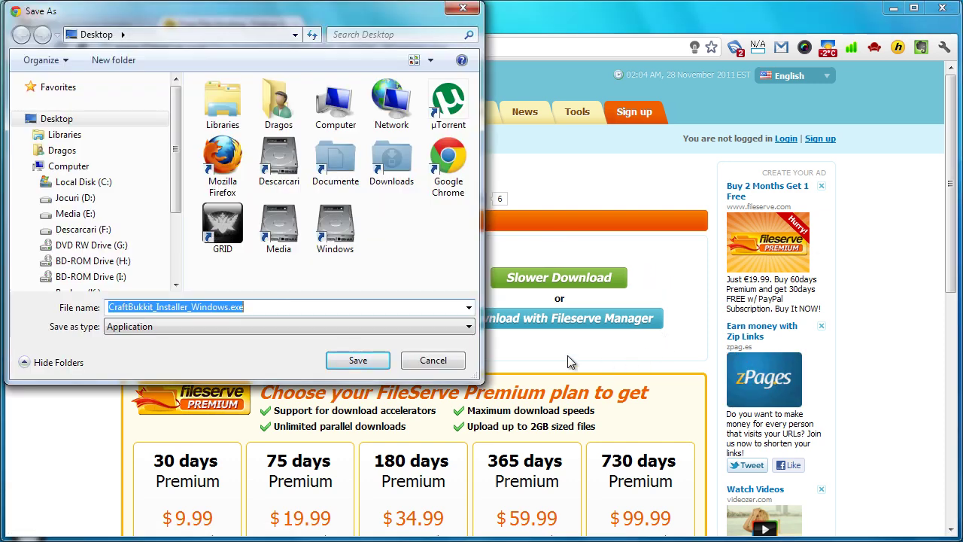
left_click(358, 359)
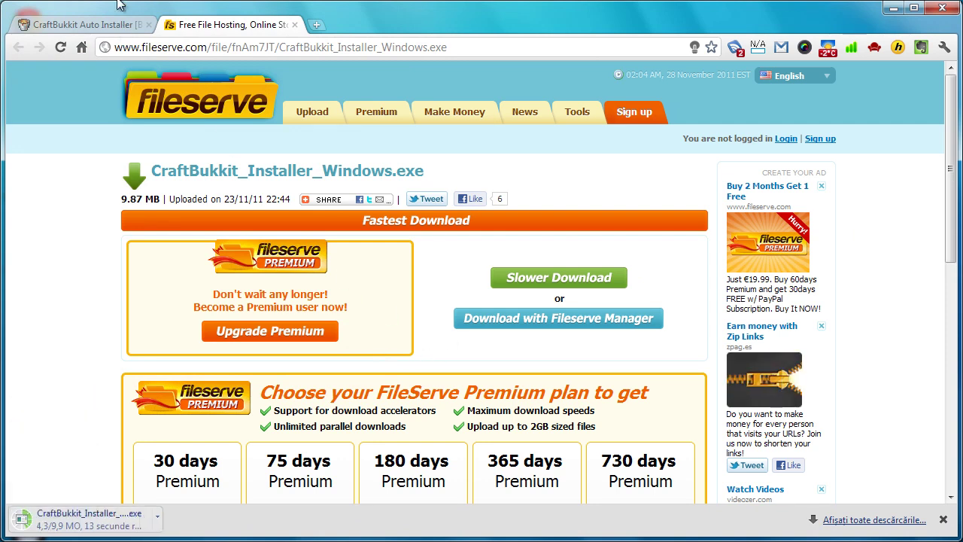
Place the downloading CraftBukkit installer file in open space on the desktop, away from the other icons.
left_click(893, 8)
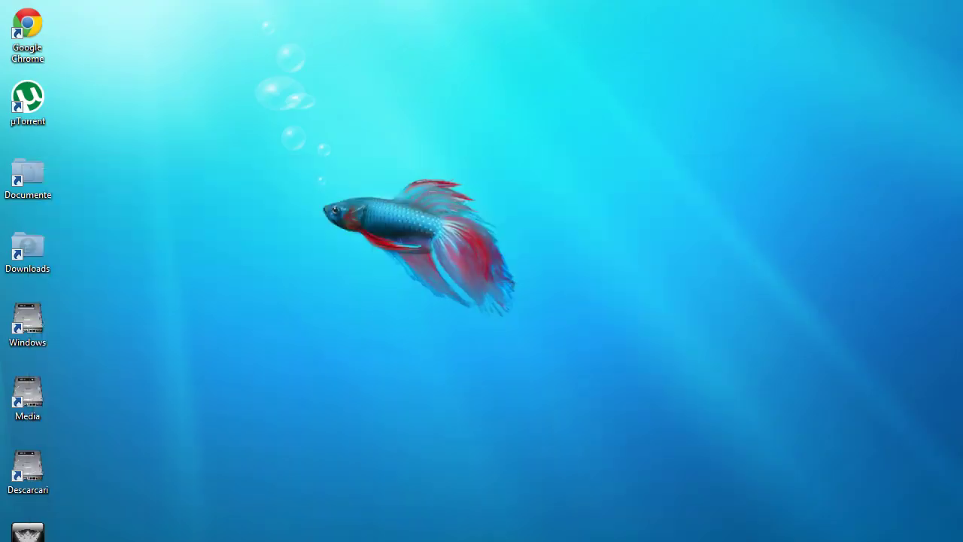
left_click_drag(146, 72, 192, 105)
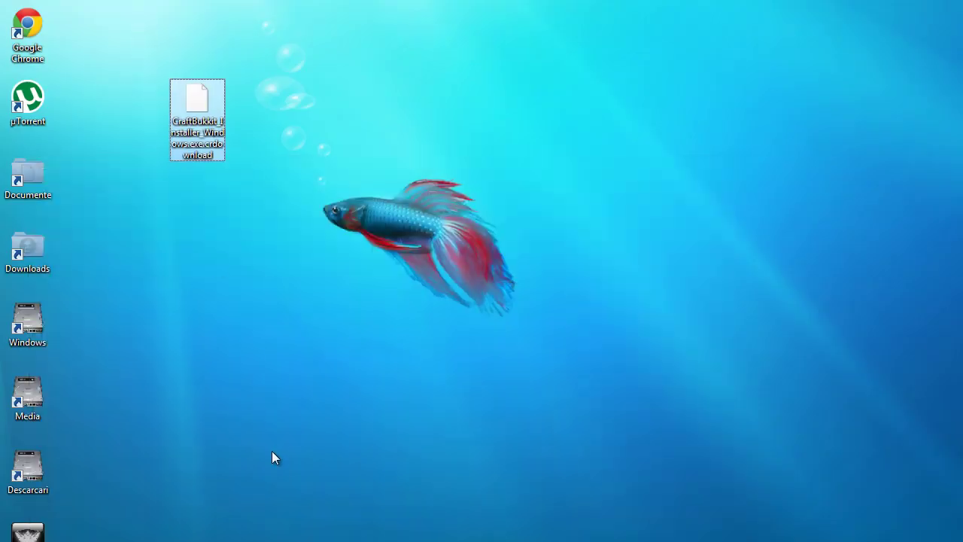
left_click(117, 538)
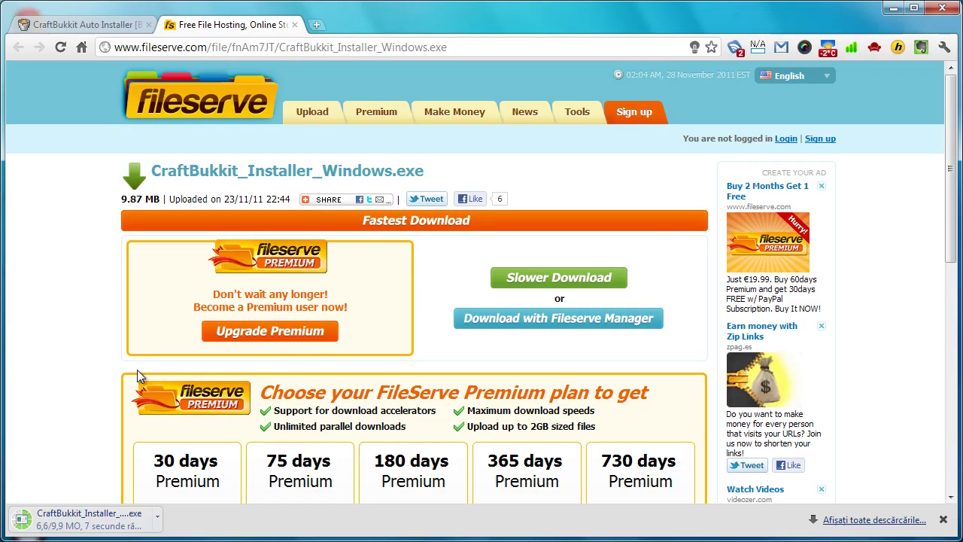
left_click(892, 9)
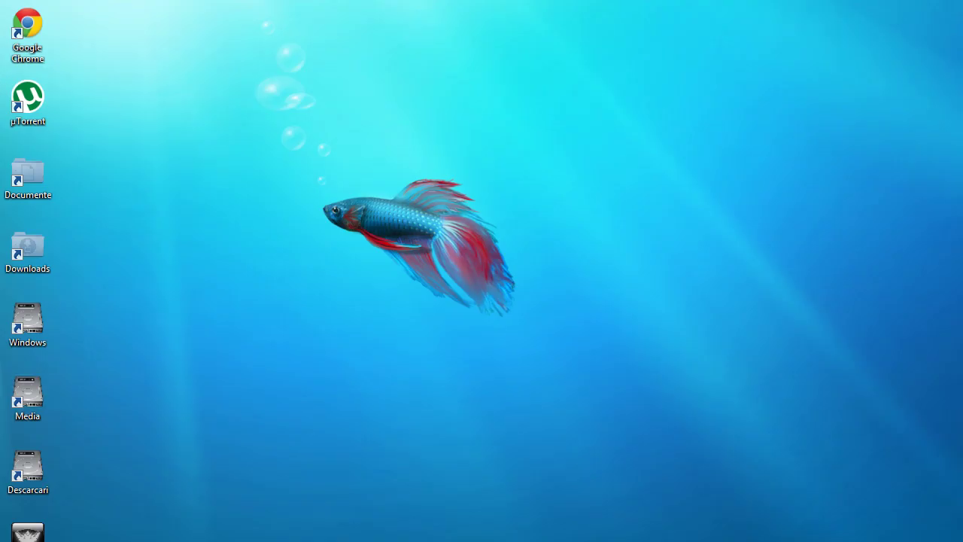
Launch the downloaded CraftBukkit installer and proceed through its introductory pages to the installation directory choice.
double_click(198, 113)
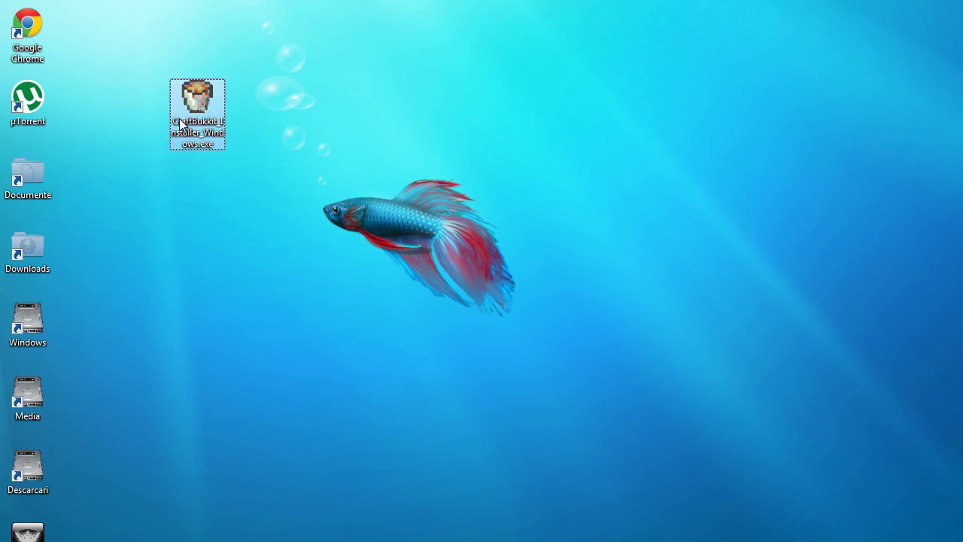
left_click(527, 249)
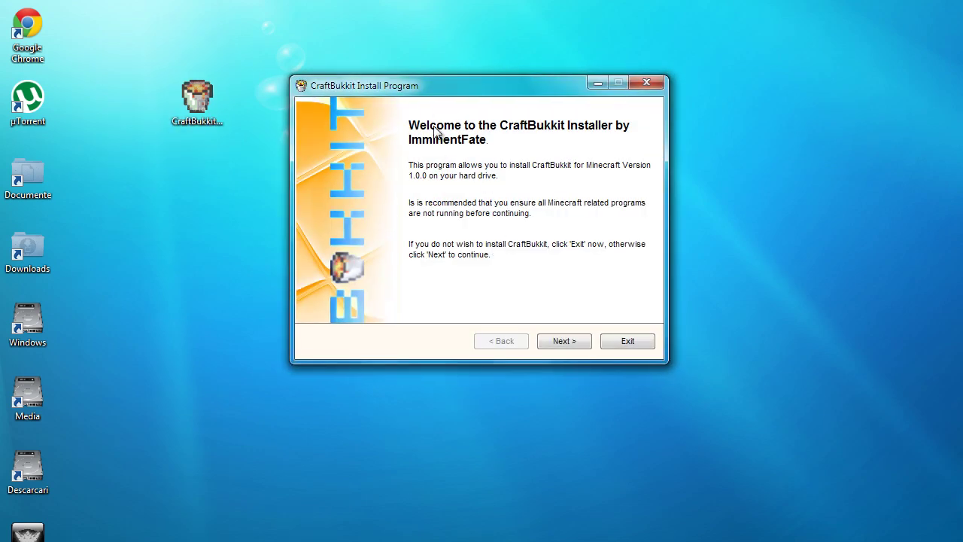
left_click(563, 340)
left_click(553, 346)
left_click(450, 295)
left_click(585, 343)
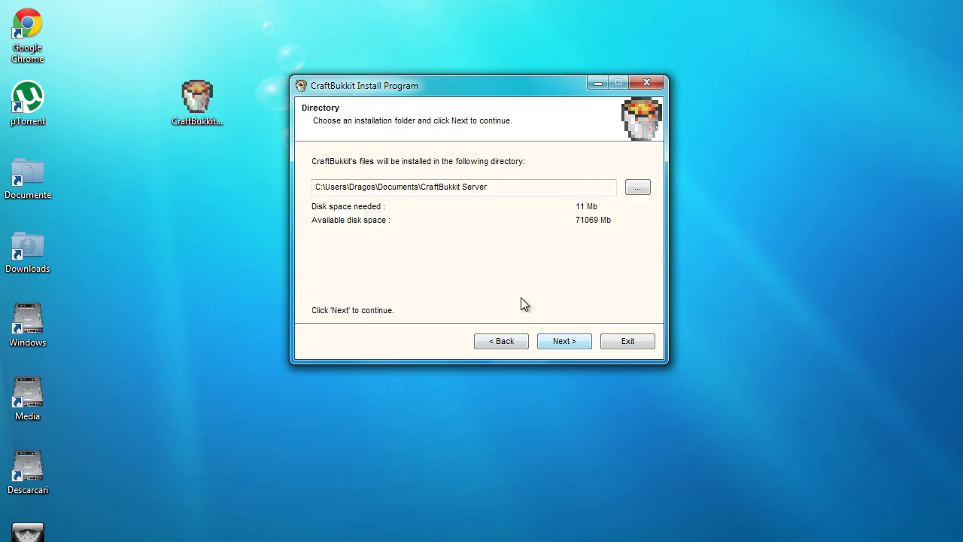
Remove Documents from the installation path, install CraftBukkit into the CraftBukkit Server folder directly under the user folder, and exit the installer.
left_click_drag(378, 186, 420, 191)
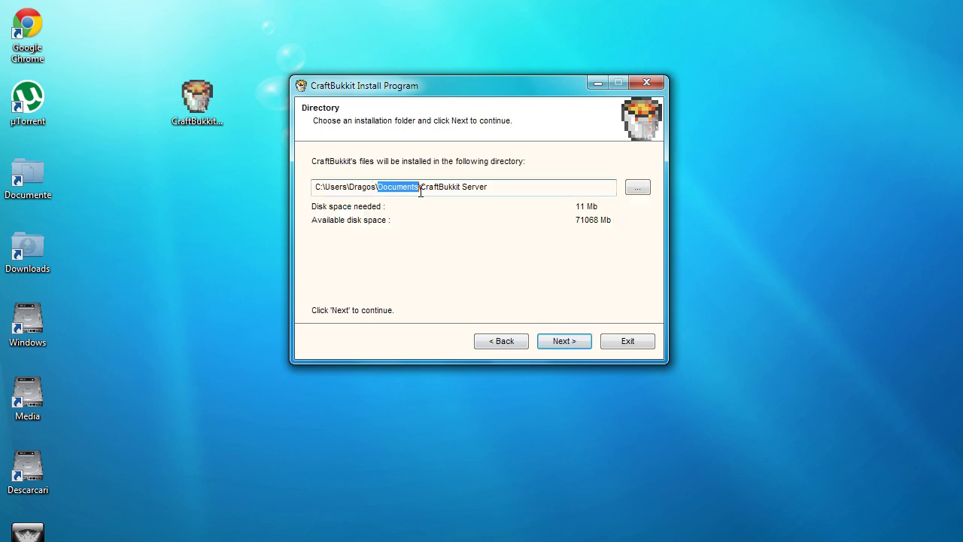
key("BackSpace")
left_click(562, 343)
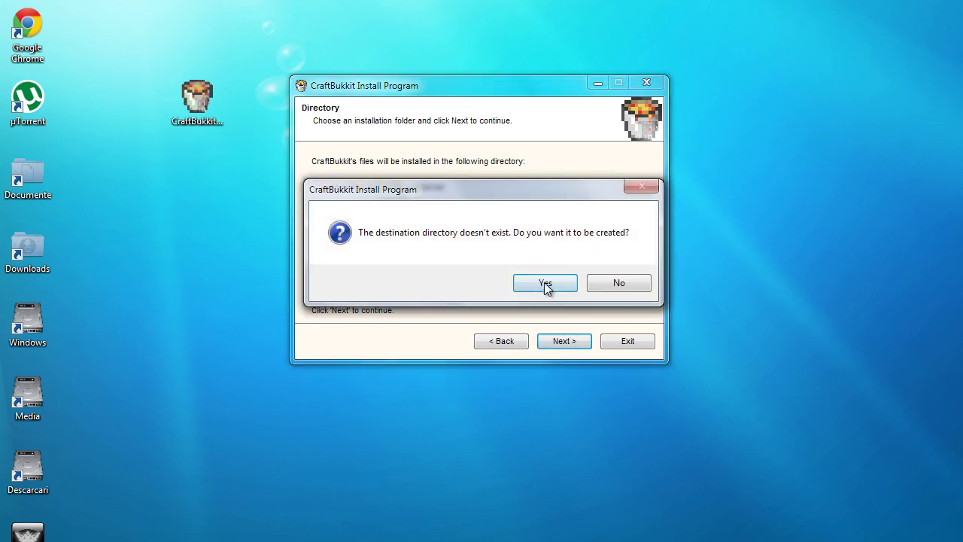
left_click(602, 282)
left_click(576, 342)
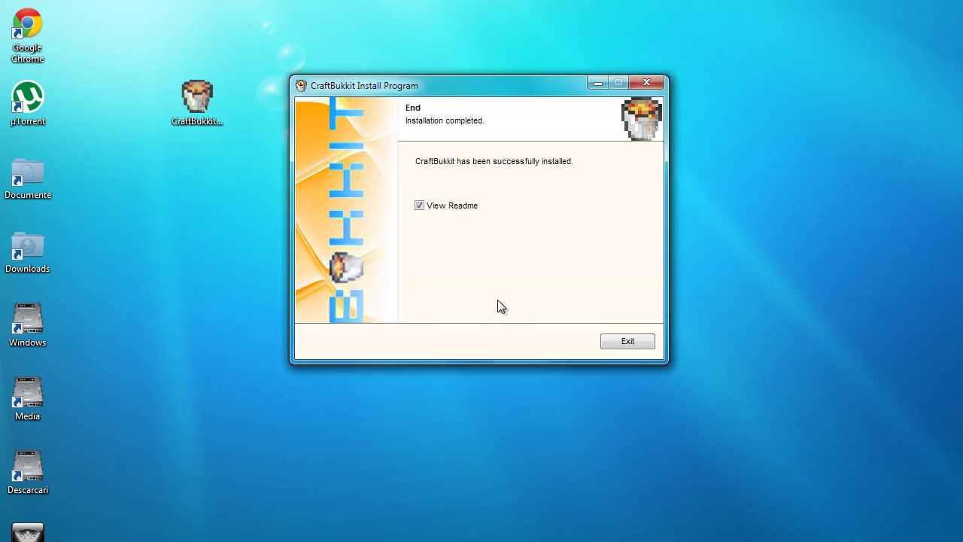
left_click(635, 346)
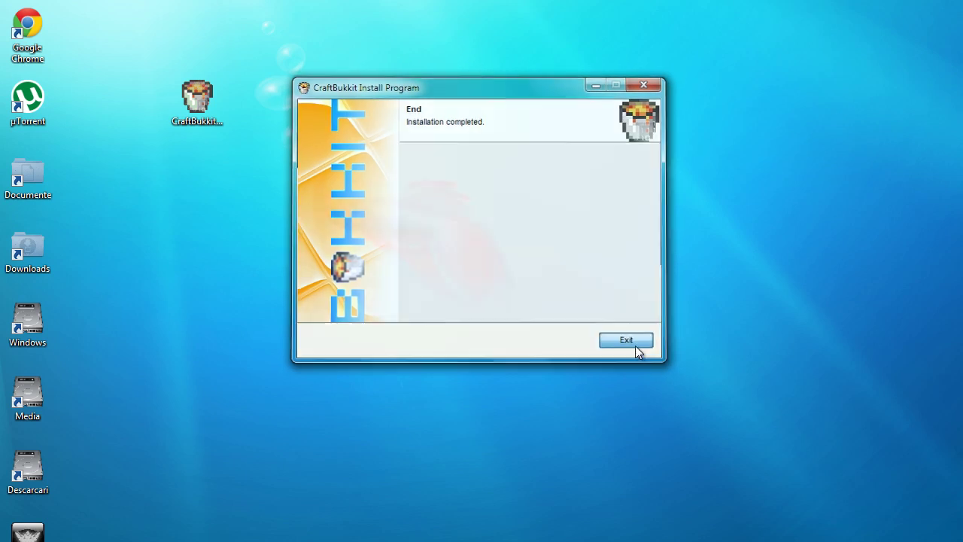
Reposition the CraftBukkit Server shortcut on the desktop and start the server from it.
left_click_drag(197, 98, 253, 181)
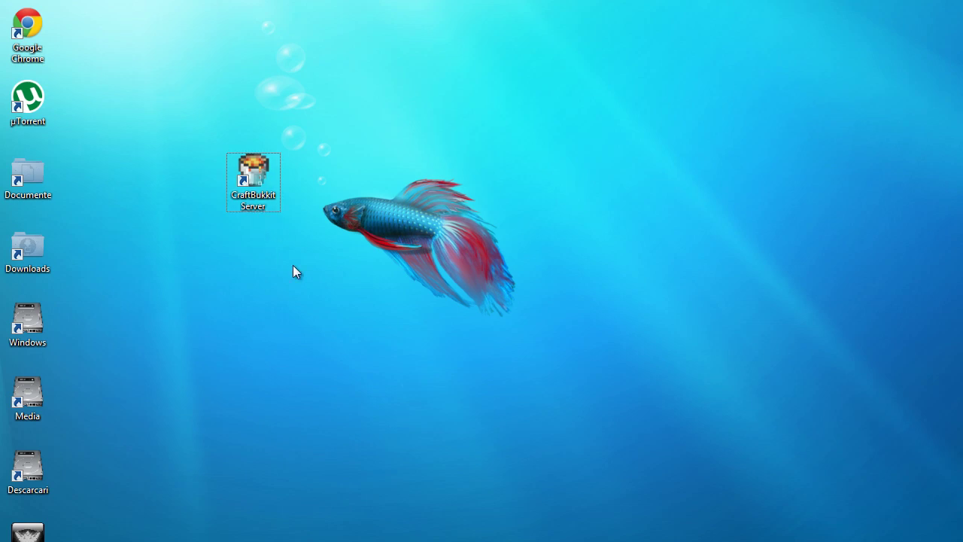
double_click(253, 185)
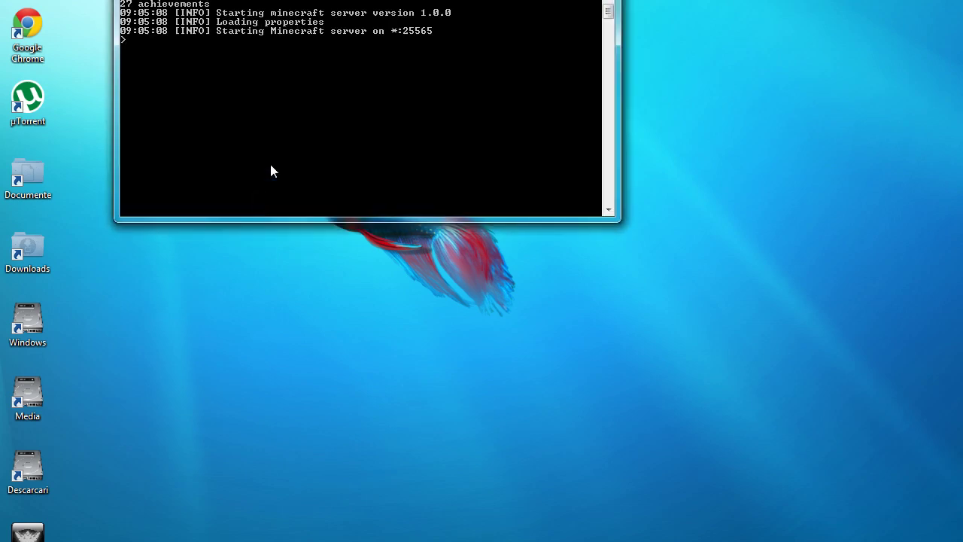
left_click_drag(206, 0, 458, 97)
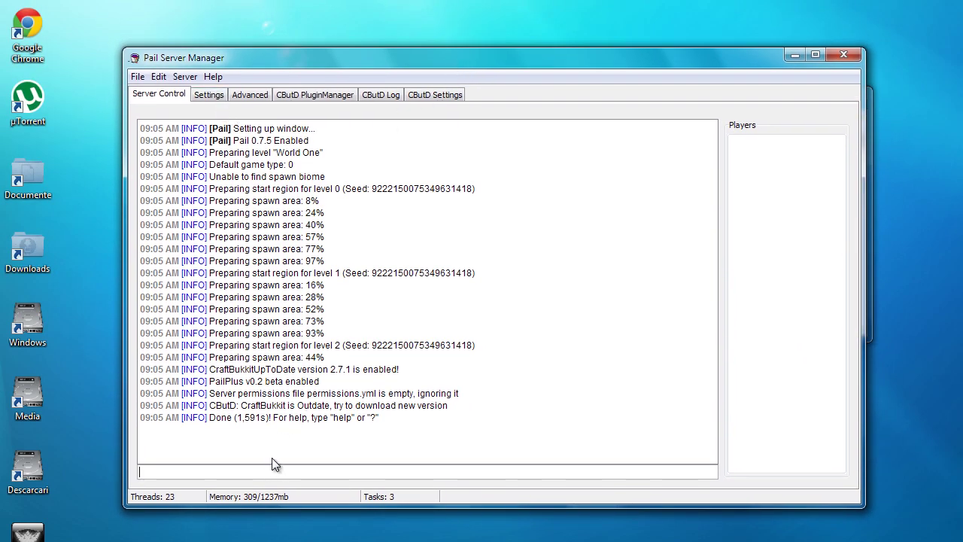
Run the help command in the server console to list the available server commands.
type("help")
key("Return")
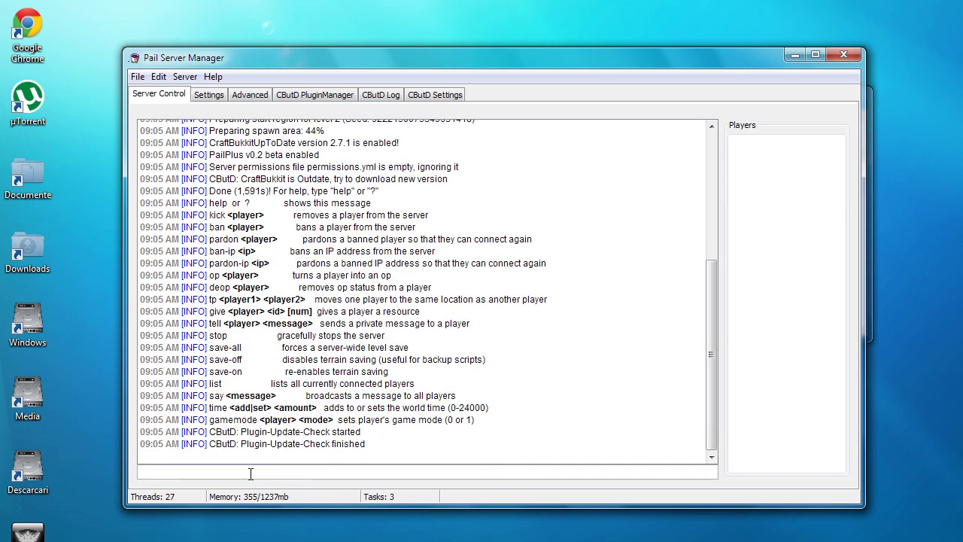
type("heal")
key("Return")
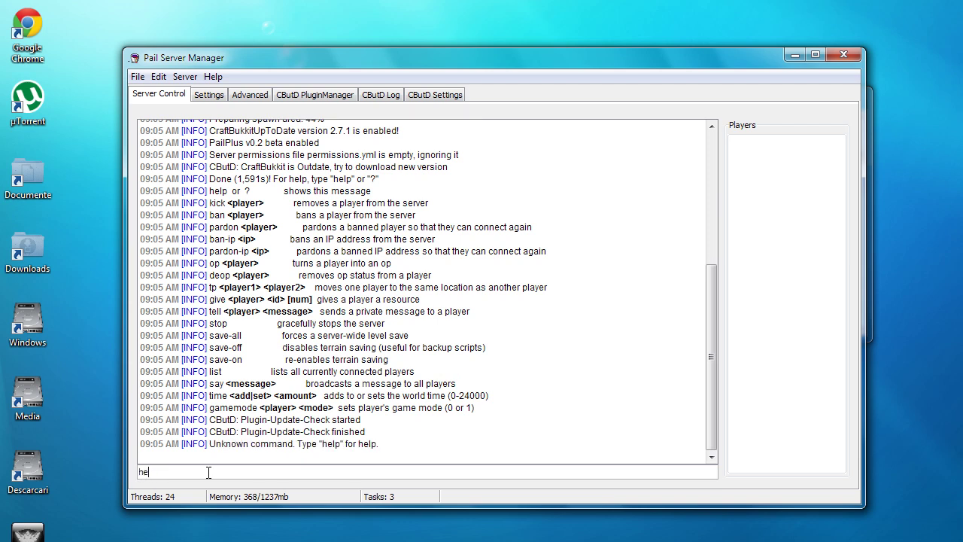
type("help")
key("Return")
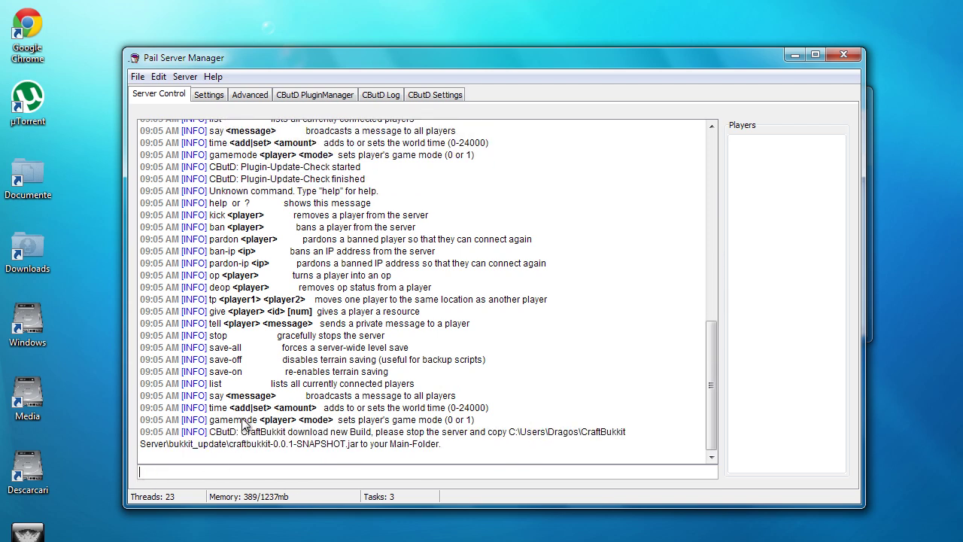
Review the world name in the server settings and shut the server down with the stop command.
left_click(218, 95)
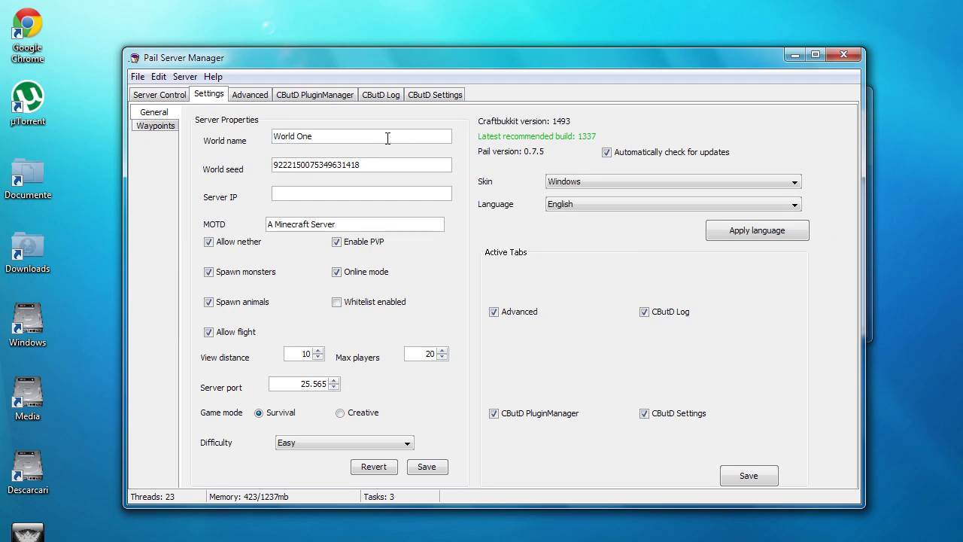
left_click_drag(387, 138, 224, 115)
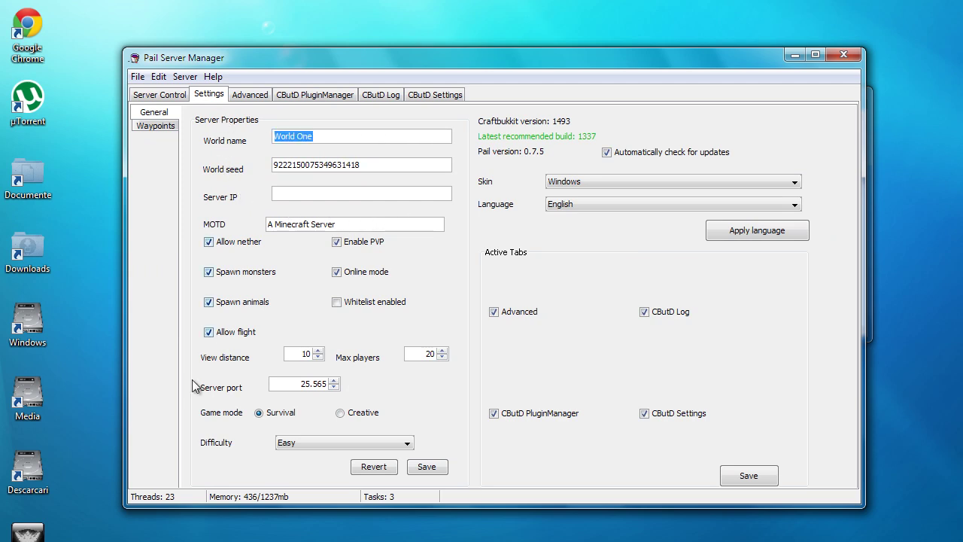
left_click(160, 94)
type("stop")
key("Return")
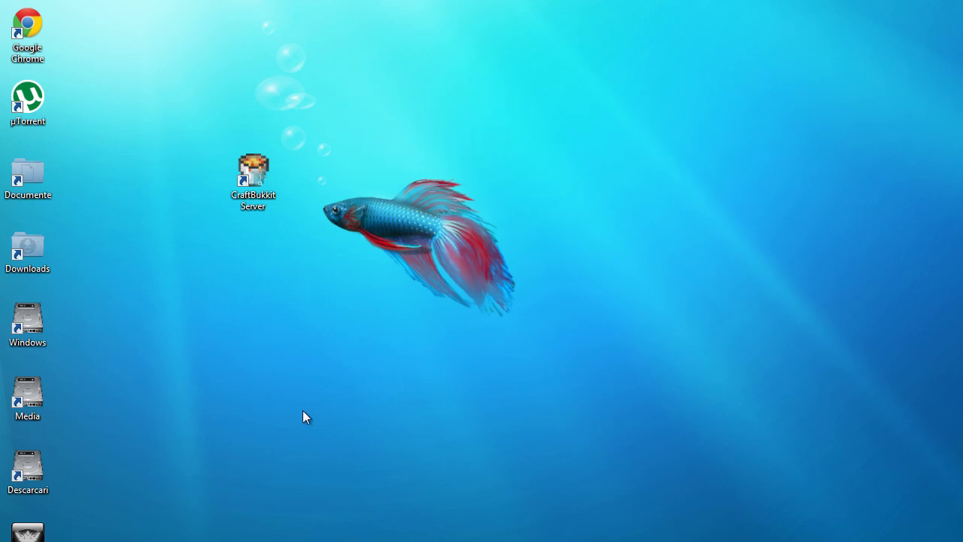
Open the server.properties file from the CraftBukkit Server folder inside the user folder.
key("super")
left_click(239, 78)
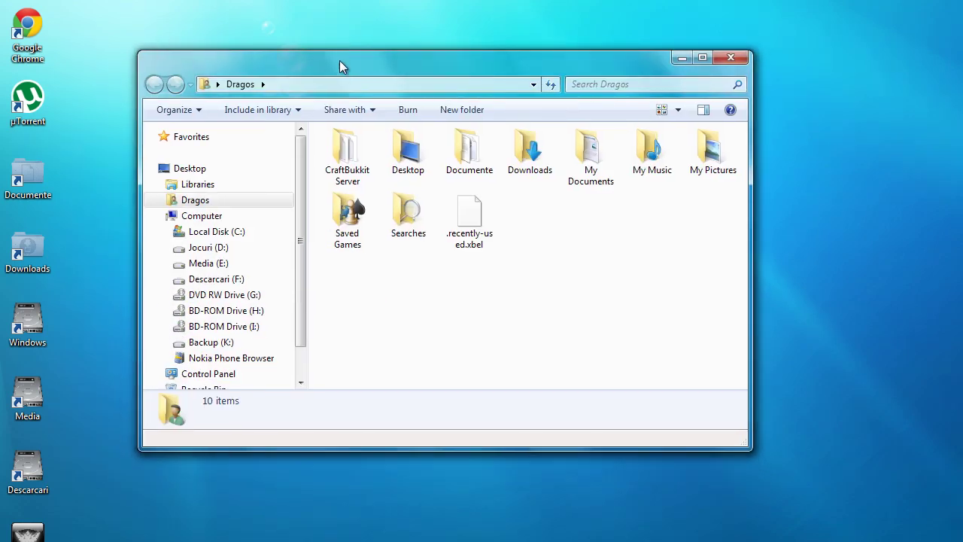
double_click(338, 144)
left_click_drag(752, 450, 908, 514)
left_click(477, 352)
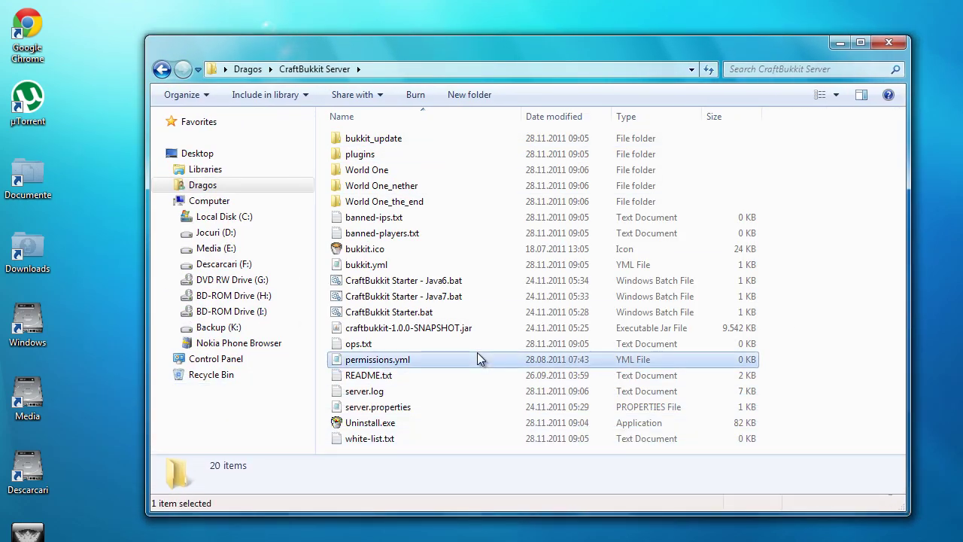
left_click(389, 406)
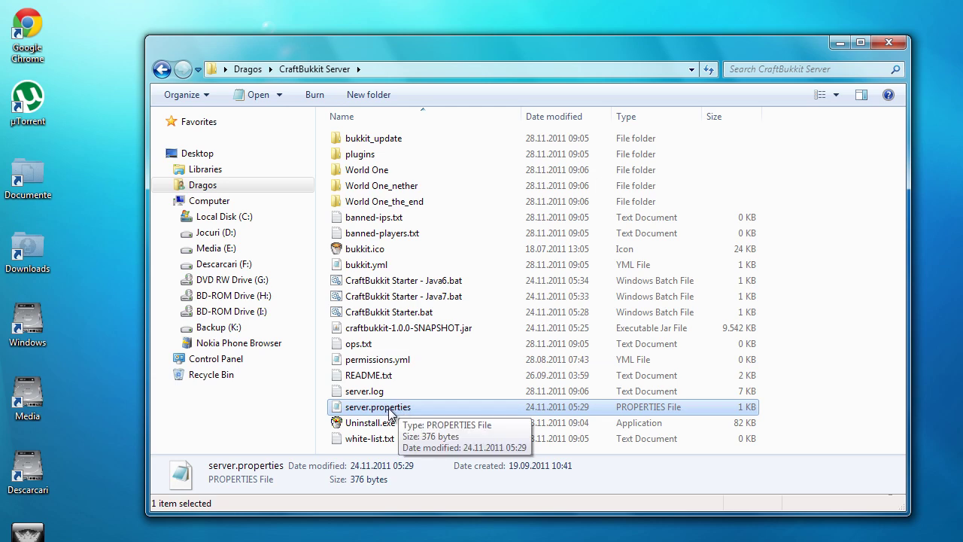
double_click(421, 408)
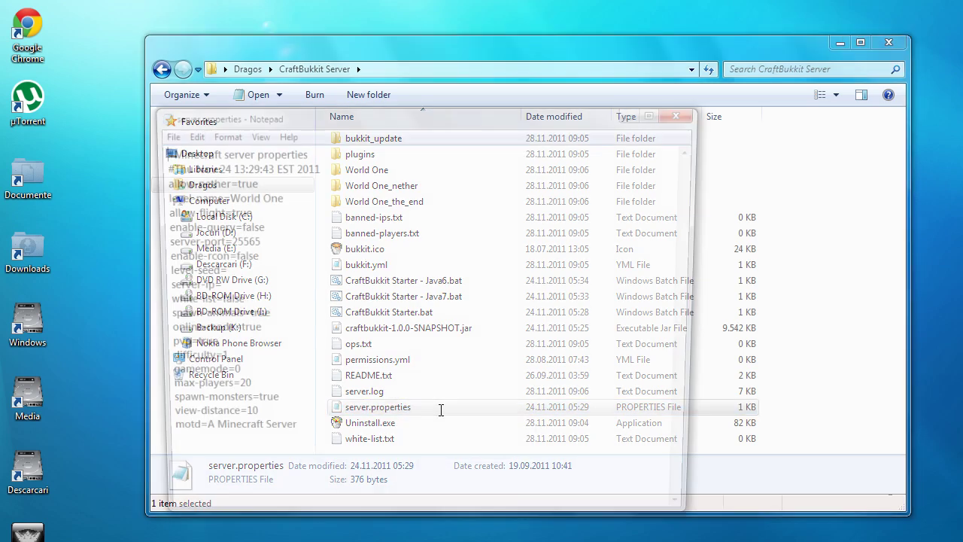
left_click_drag(274, 115, 350, 84)
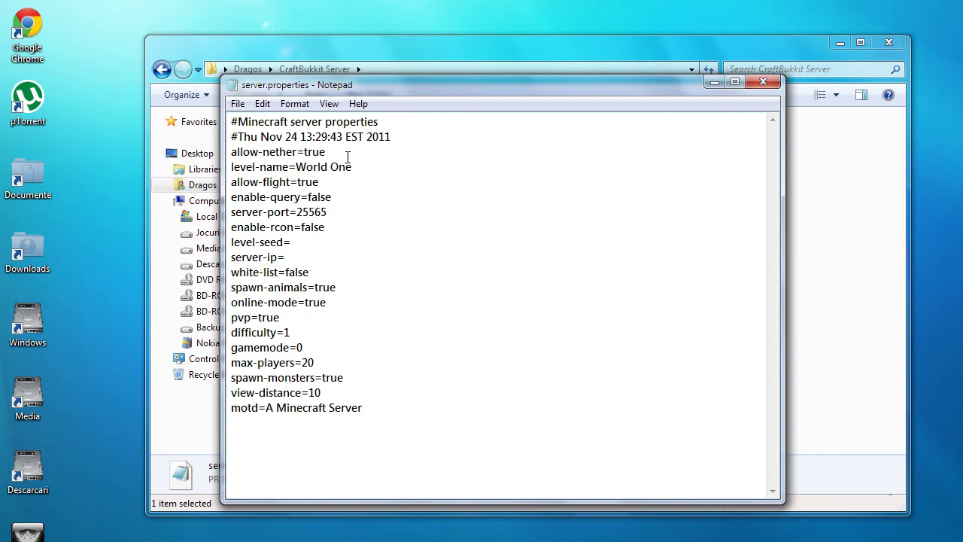
Set allow-nether to false and level-name to world in server.properties.
double_click(309, 150)
type("false")
left_click_drag(301, 167, 379, 174)
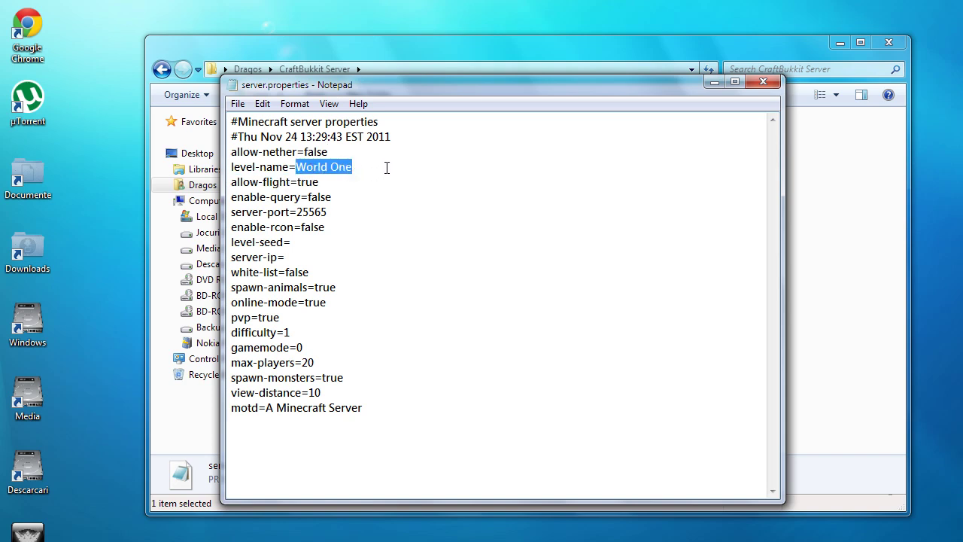
type("world")
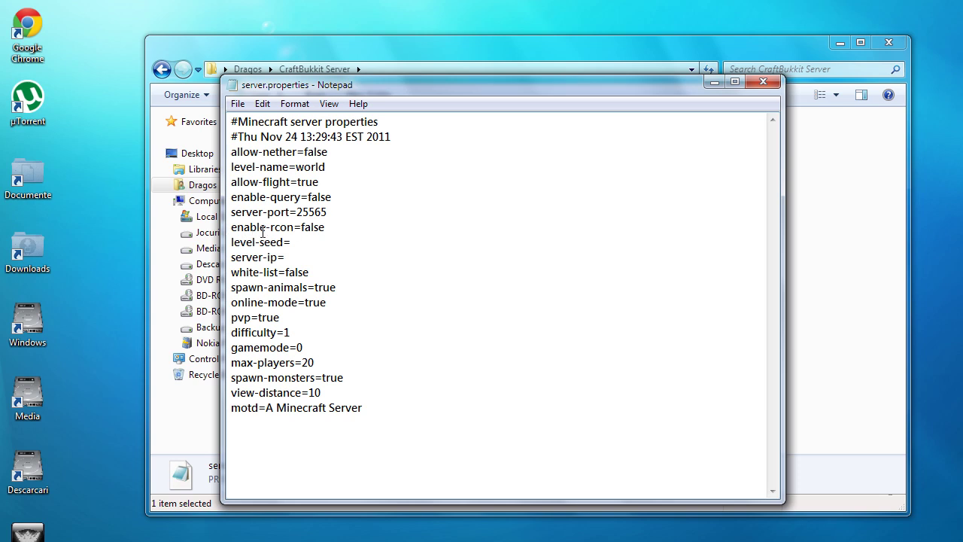
Set both online-mode and pvp to false in server.properties.
left_click_drag(296, 212, 339, 211)
left_click_drag(305, 301, 342, 307)
type("false")
left_click_drag(261, 316, 326, 315)
type("false")
Set max-players to 10 in server.properties.
left_click(331, 359)
double_click(307, 363)
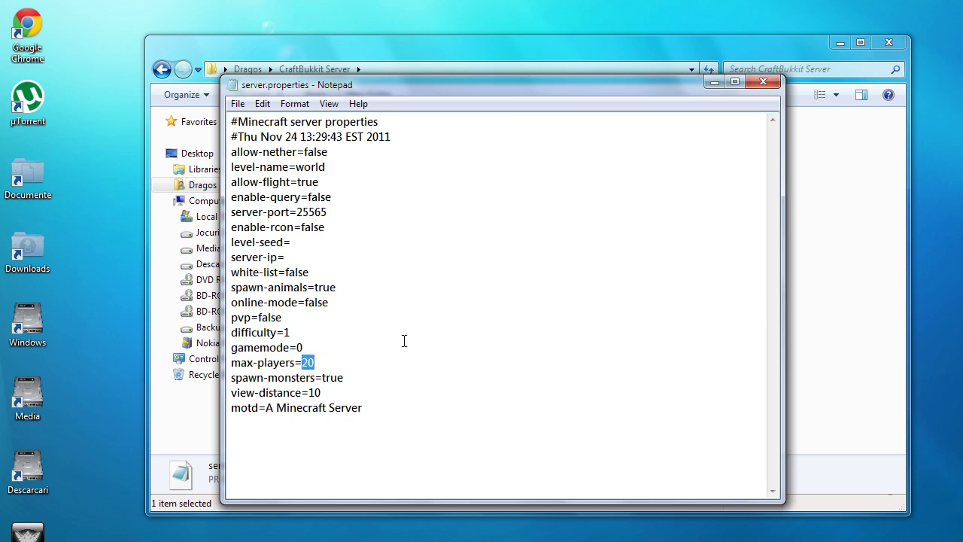
type("10")
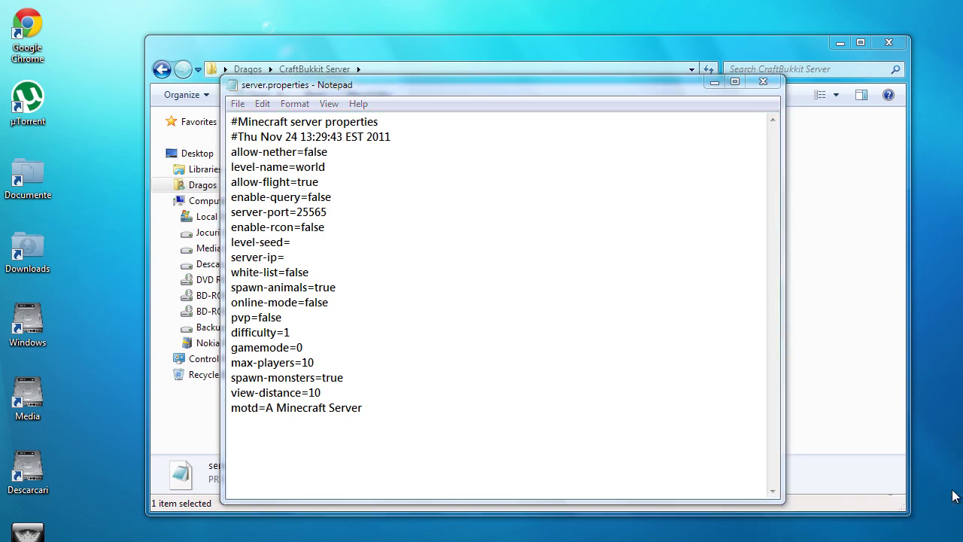
Set motd to "Noul server de Minecraft 1.0.0" in server.properties.
left_click(400, 378)
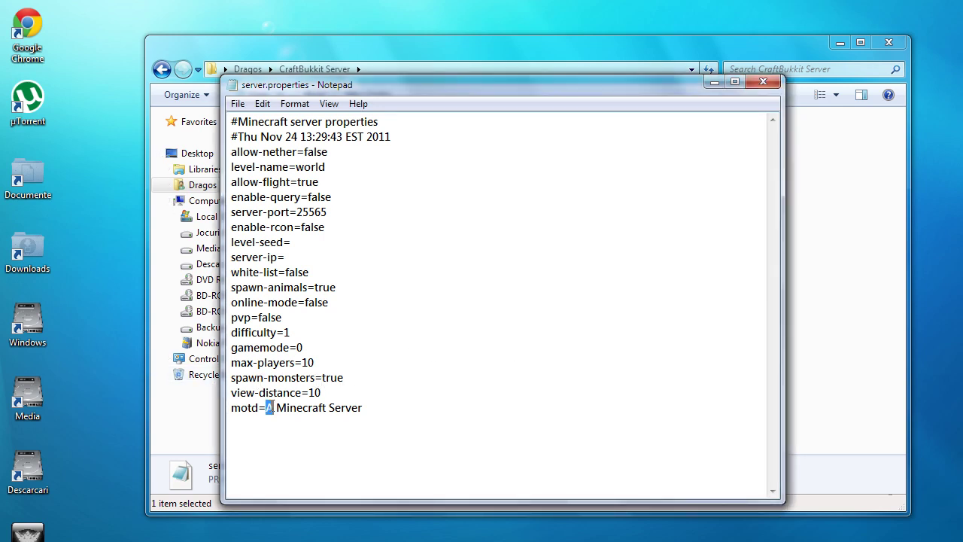
left_click_drag(267, 407, 368, 408)
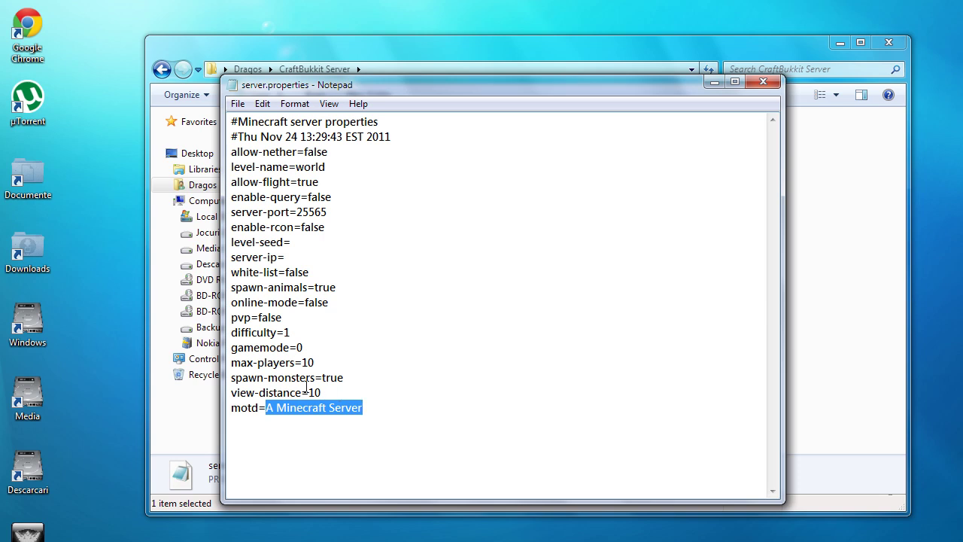
type("No")
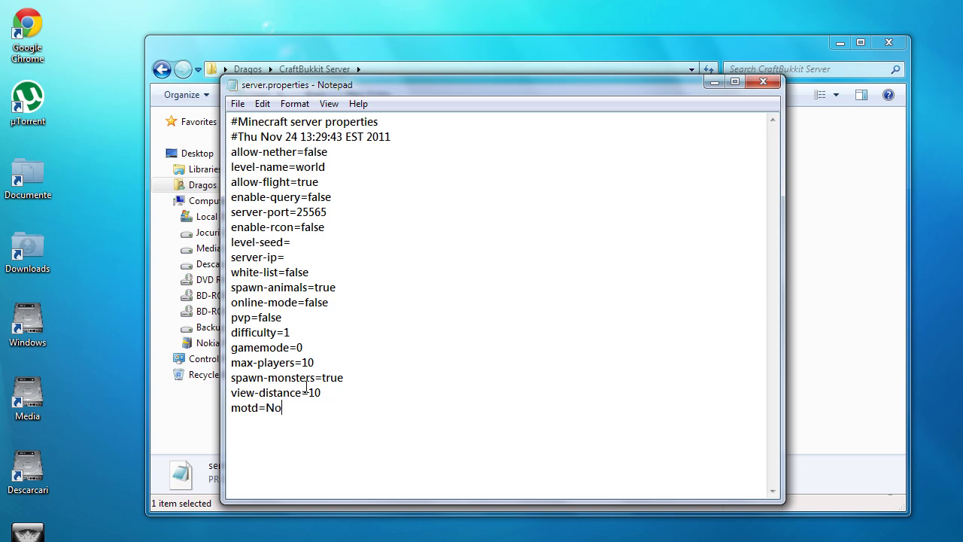
type("ul server de Minecraft 1.0.0 ")
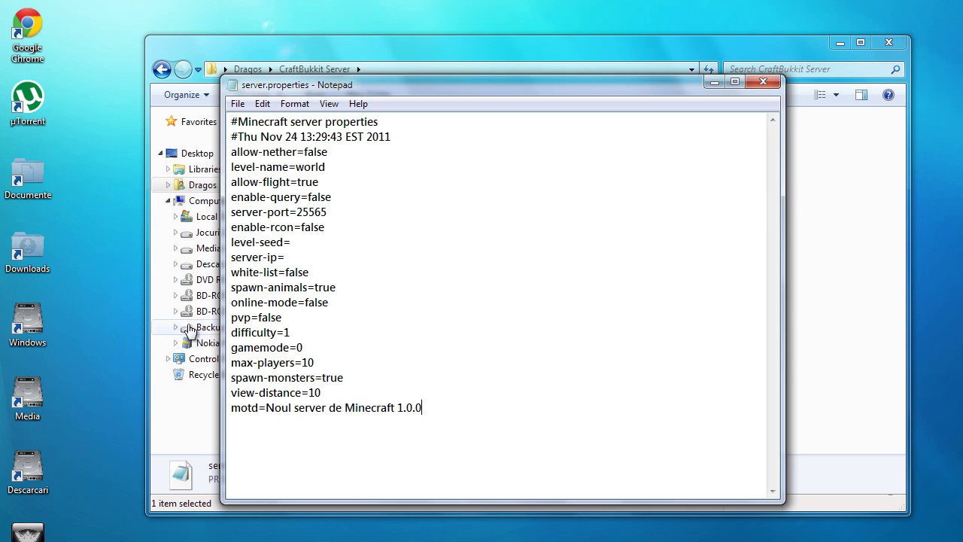
Add a server-name line with "Serverul lui" and the owner's first name below motd, then save and close server.properties.
type("server-name=Serveru")
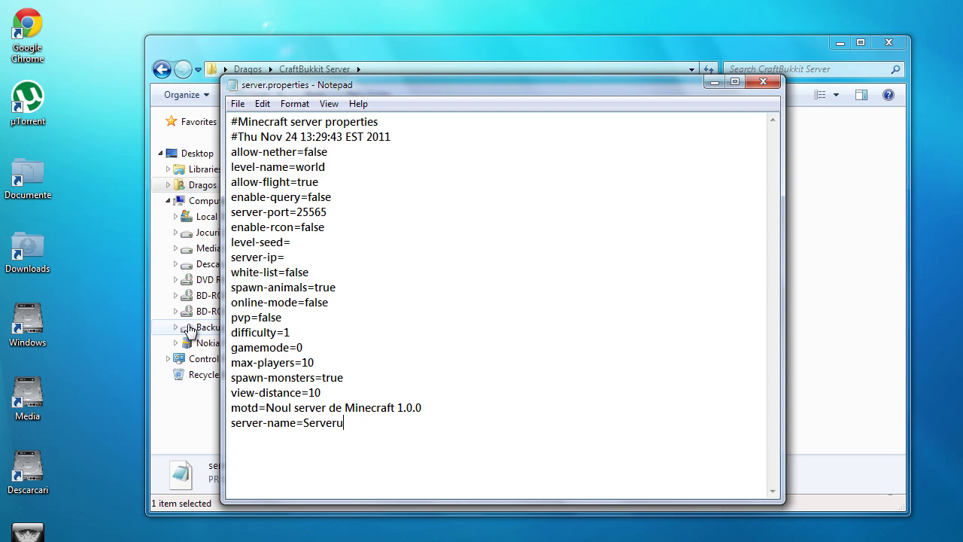
type("l lui Dragos")
key("ctrl+s")
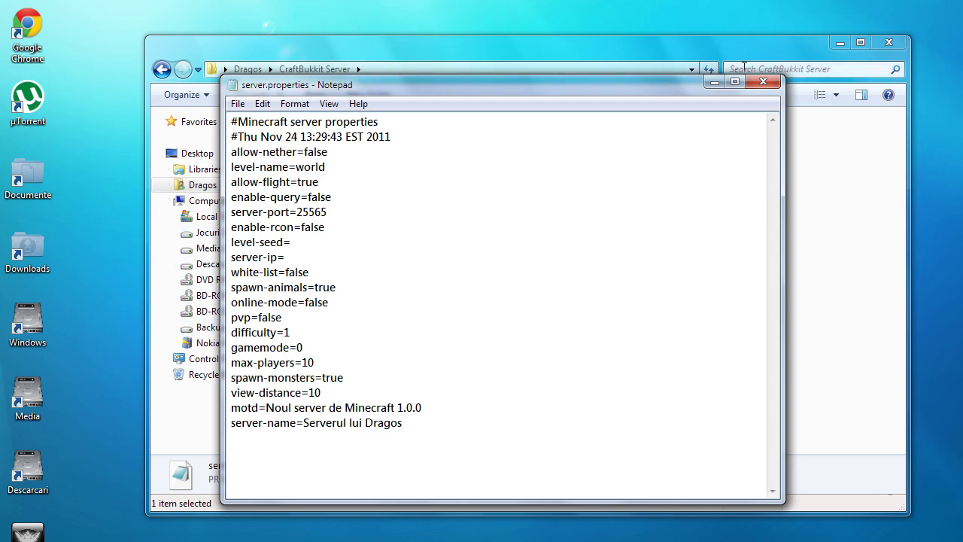
left_click(761, 82)
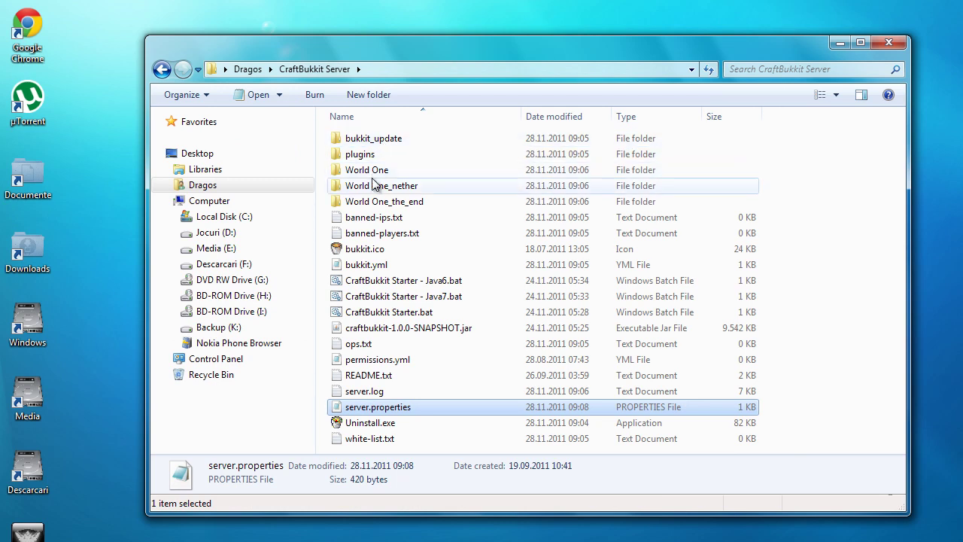
Delete the World One, World One_nether and World One_the_end folders from the CraftBukkit Server folder.
left_click(374, 172)
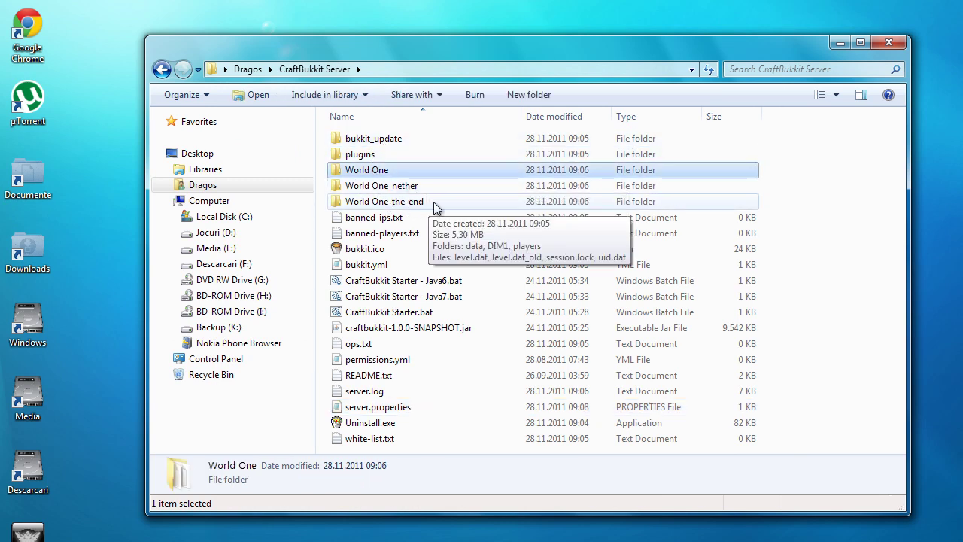
left_click(457, 202, "shift")
key("Delete")
key("Return")
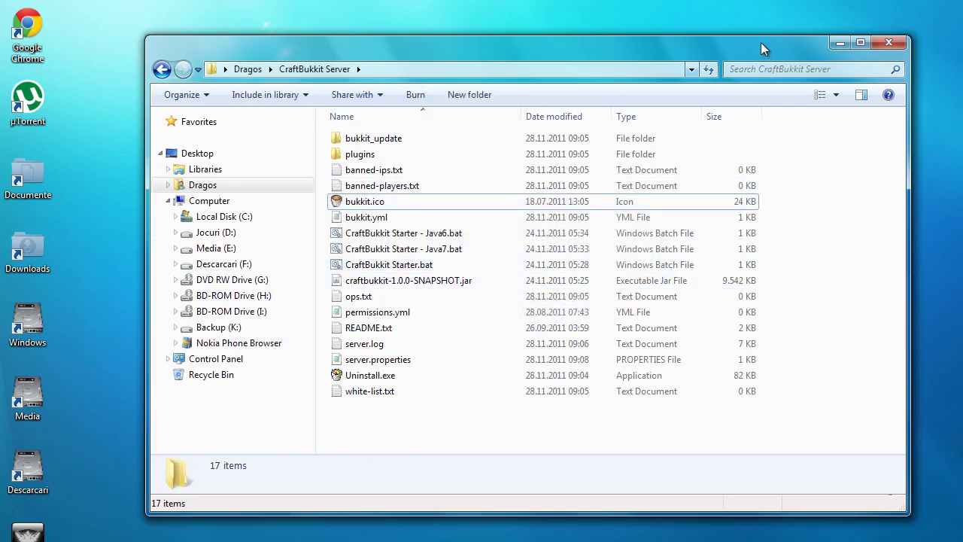
Minimize the server folder, start the CraftBukkit server from the desktop and move its console window fully into view.
left_click(839, 43)
double_click(255, 188)
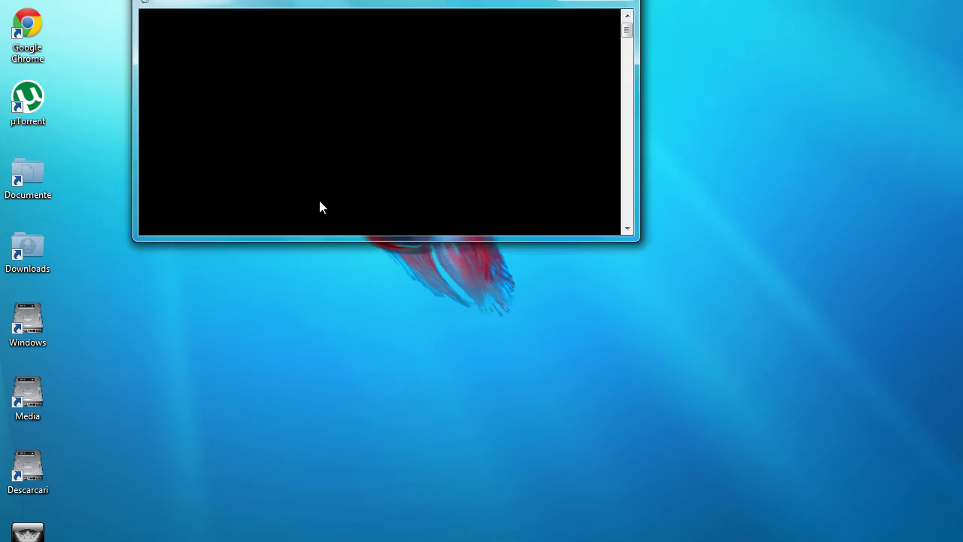
left_click_drag(252, 6, 370, 93)
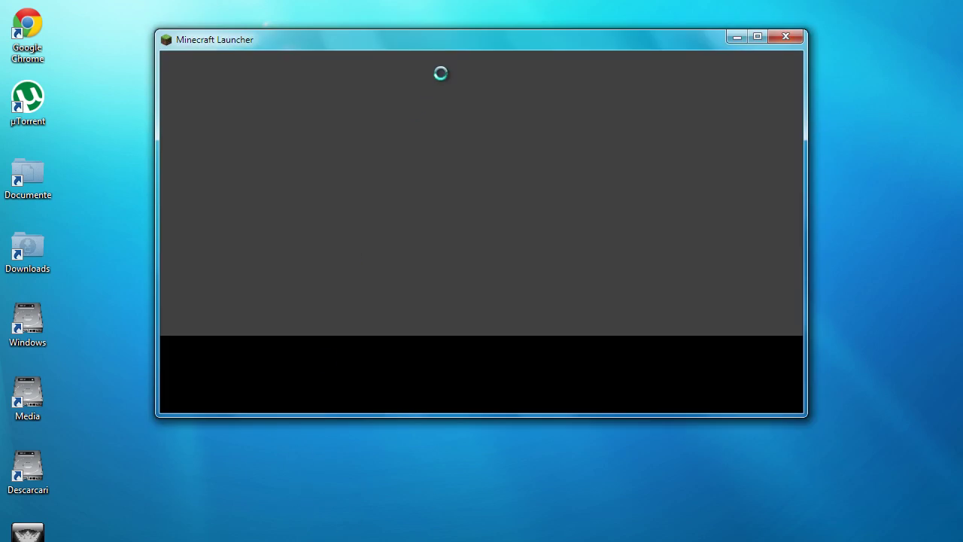
Log in through the Minecraft Launcher and move the Pail Server Manager window fully into view.
left_click_drag(435, 46, 399, 92)
left_click(725, 408)
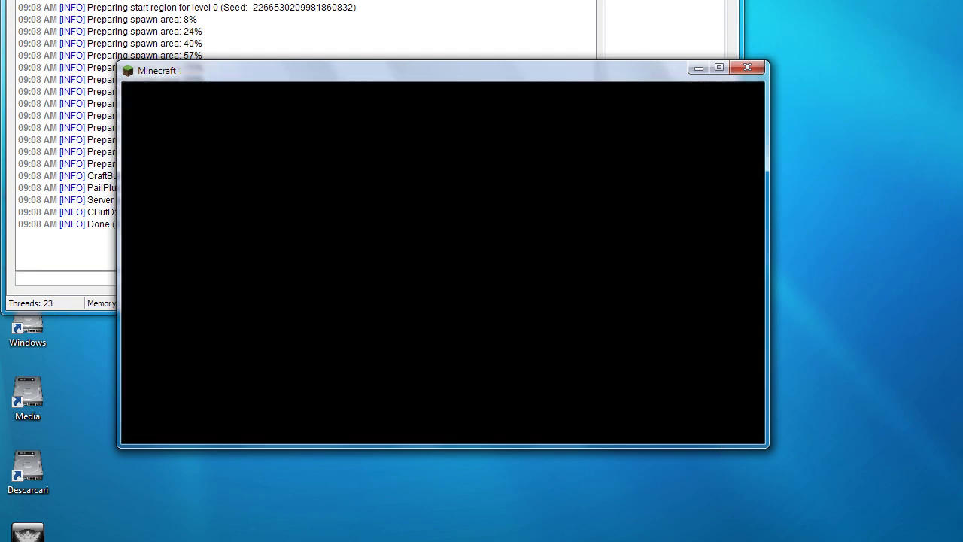
left_click_drag(456, 0, 583, 36)
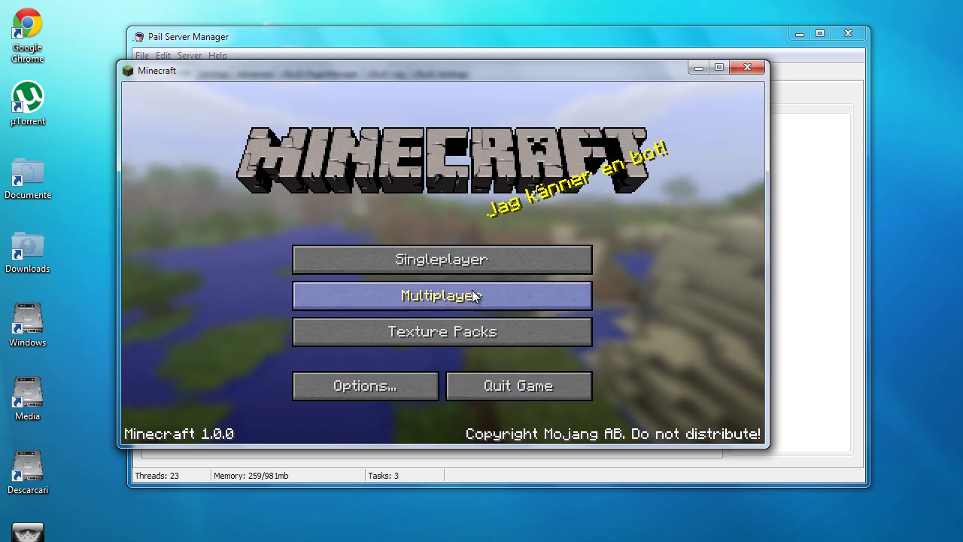
Join the multiplayer server at the address localhost using Direct Connect.
left_click(474, 296)
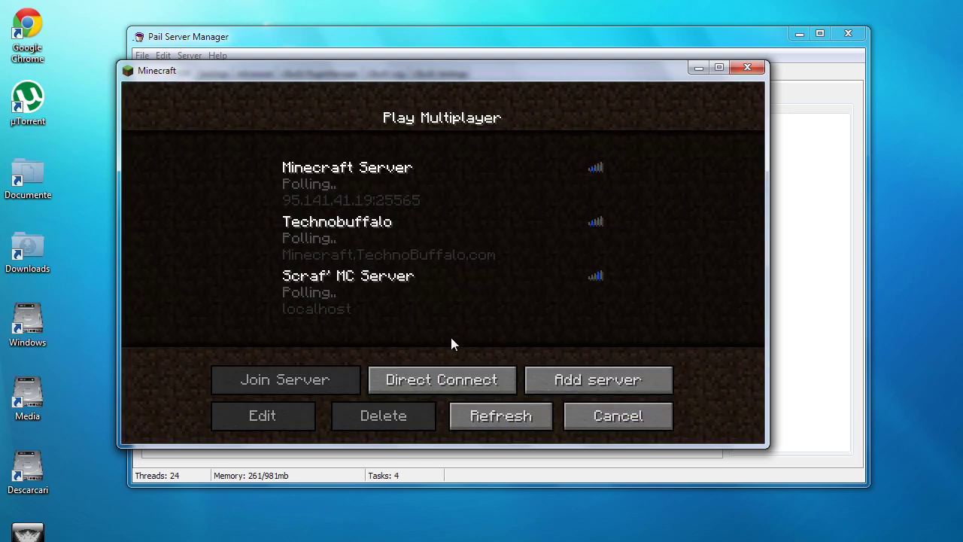
left_click(450, 380)
type("loc")
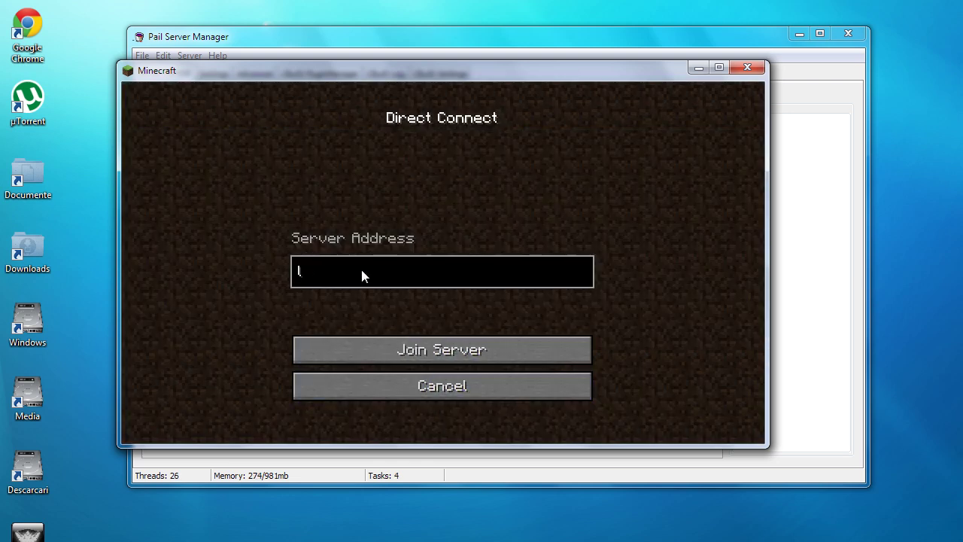
type("alhost")
key("Return")
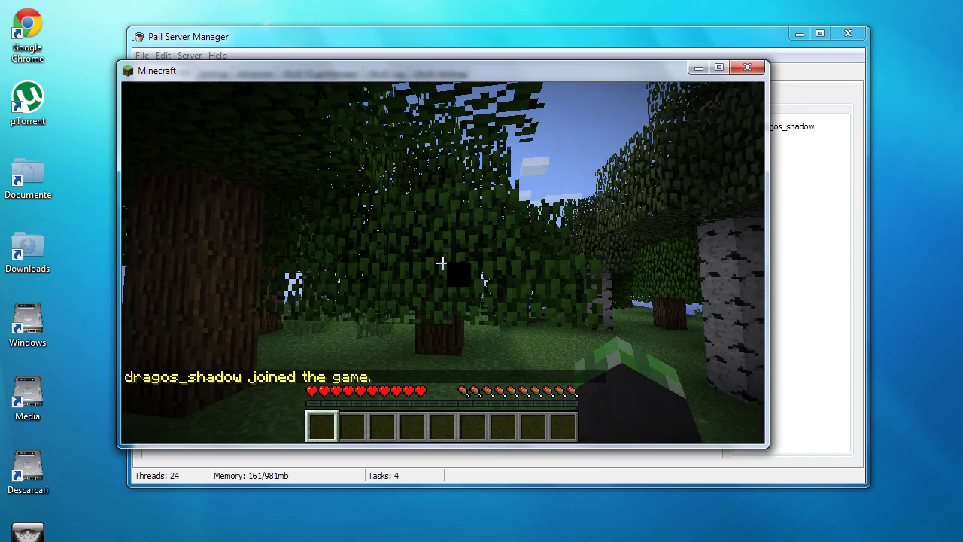
Look over the generated world from above the trees, then disconnect from the server.
key("space")
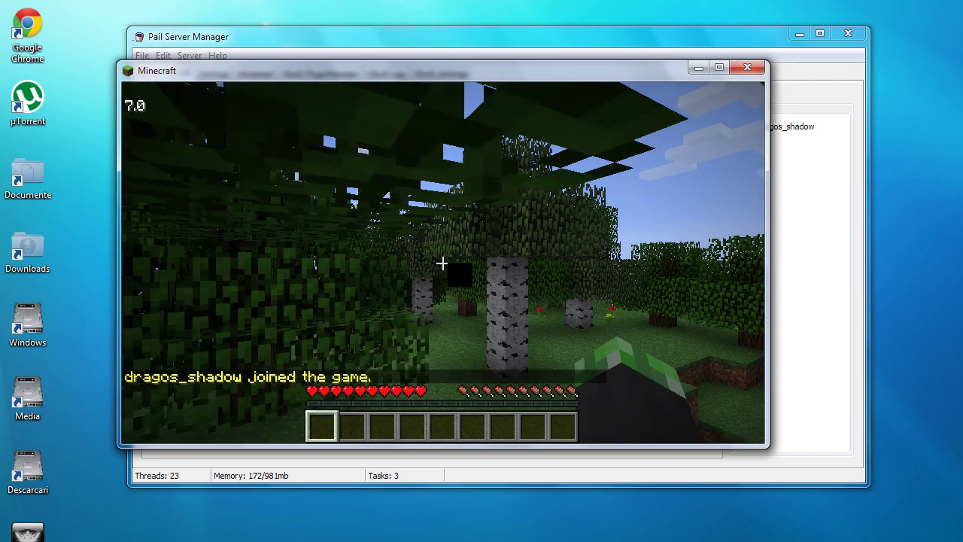
key("space")
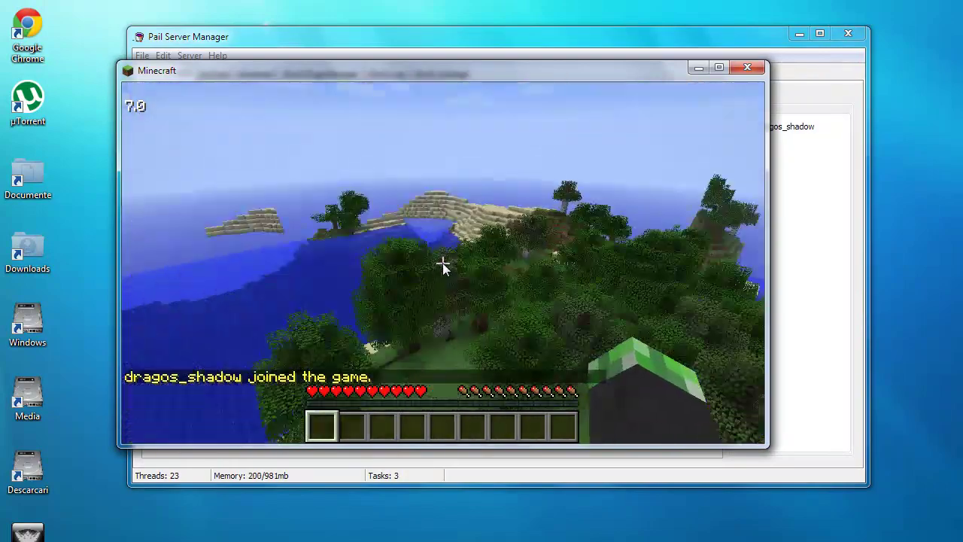
key("Escape")
left_click(418, 342)
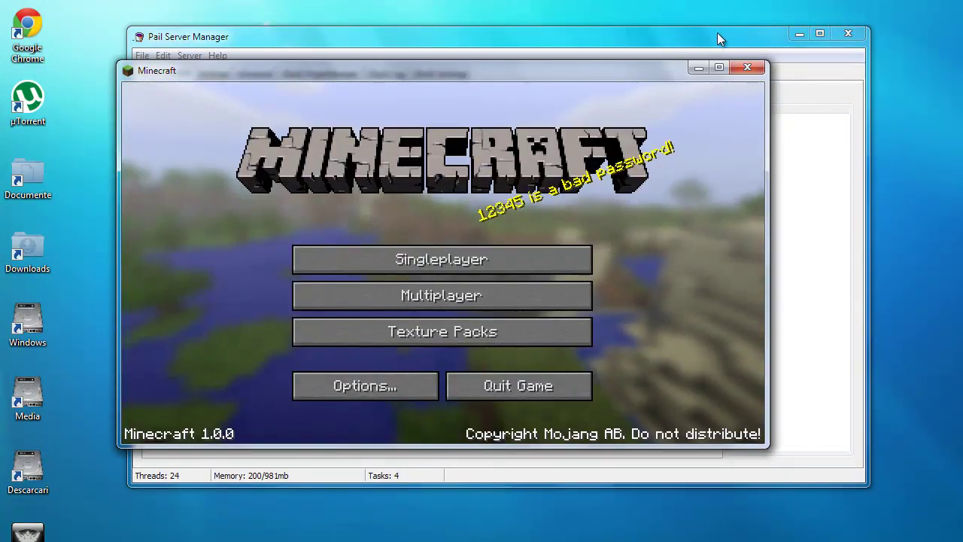
Review the server properties in the Pail Server Manager settings, then minimize the manager.
left_click(720, 33)
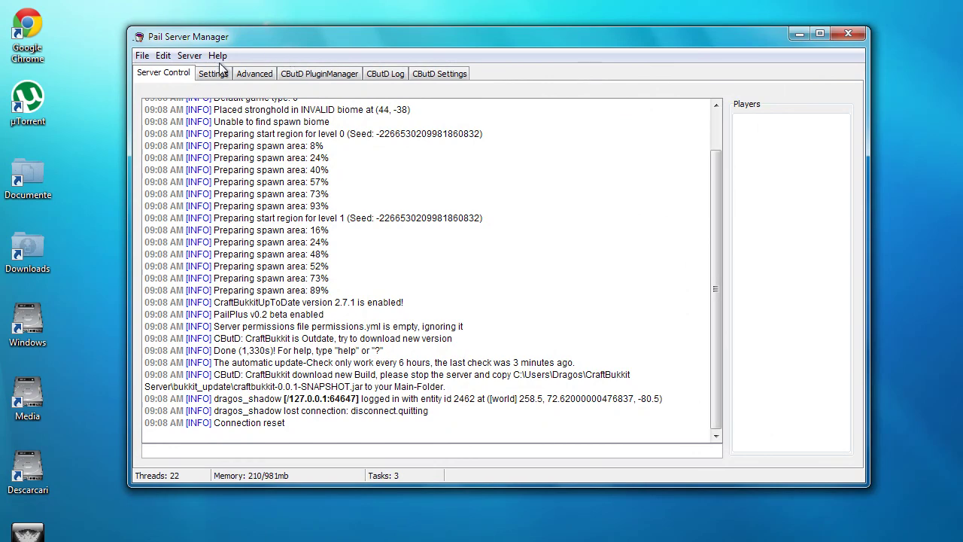
left_click(216, 75)
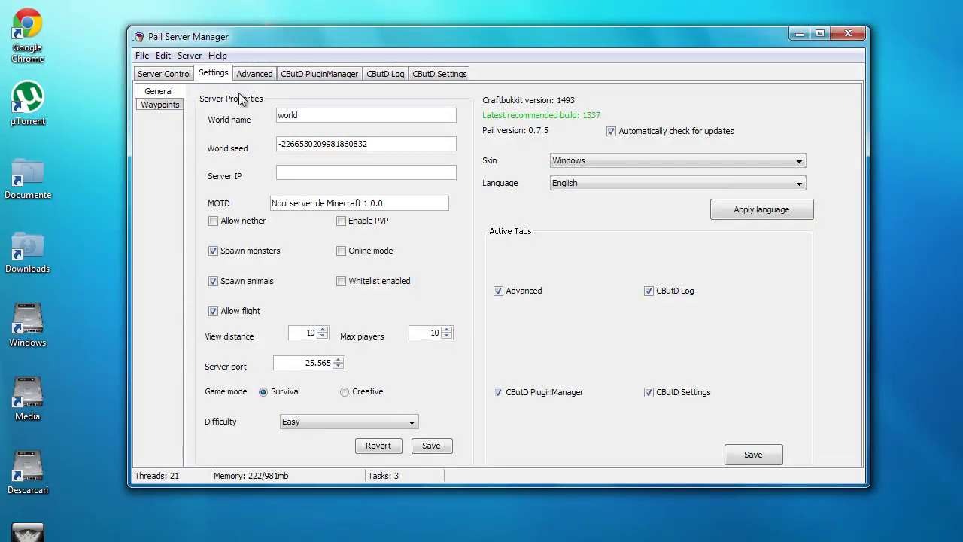
left_click(795, 33)
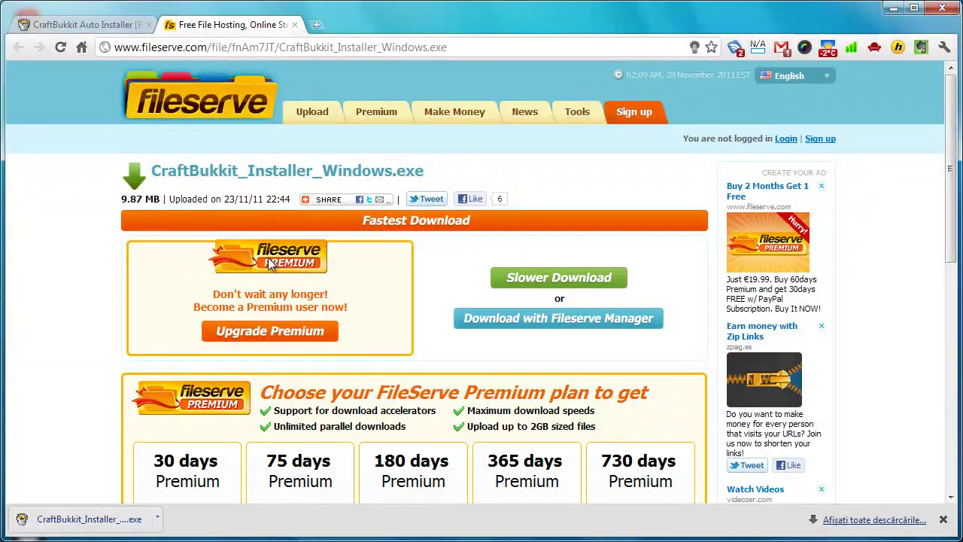
Close the Fileserve page in the browser and open ip-adress.com in place of the forum page.
key("ctrl+w")
left_click(167, 47)
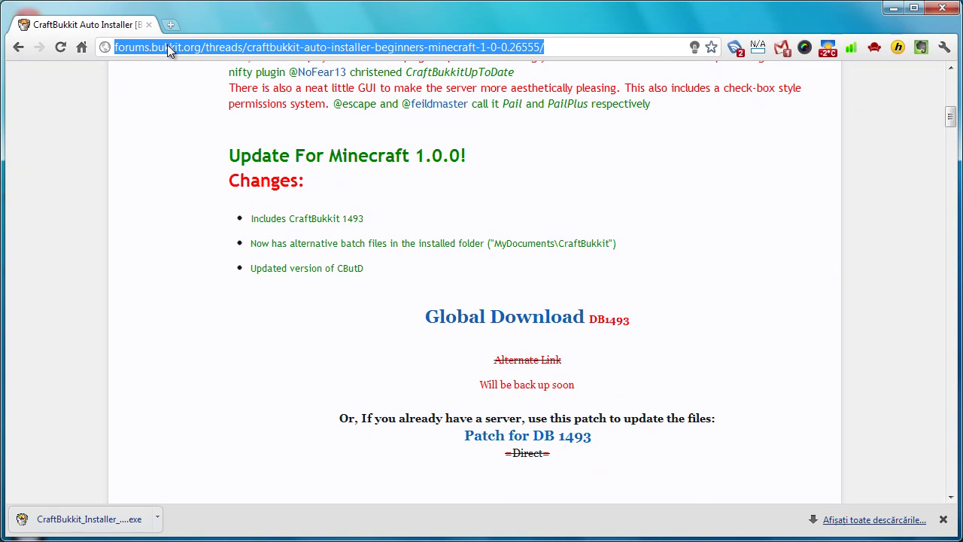
type("ip-adress.com")
key("Return")
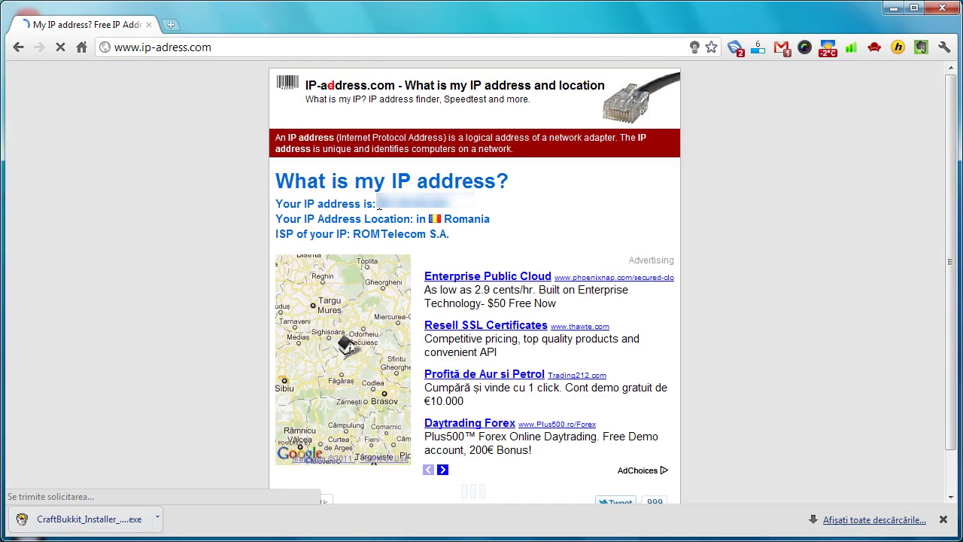
Copy the public IP address shown on the ip-adress.com page.
left_click_drag(379, 204, 450, 204)
right_click(426, 202)
left_click(440, 214)
Open the Google home page in a new browser tab and close the downloads bar.
left_click(168, 25)
left_click(82, 47)
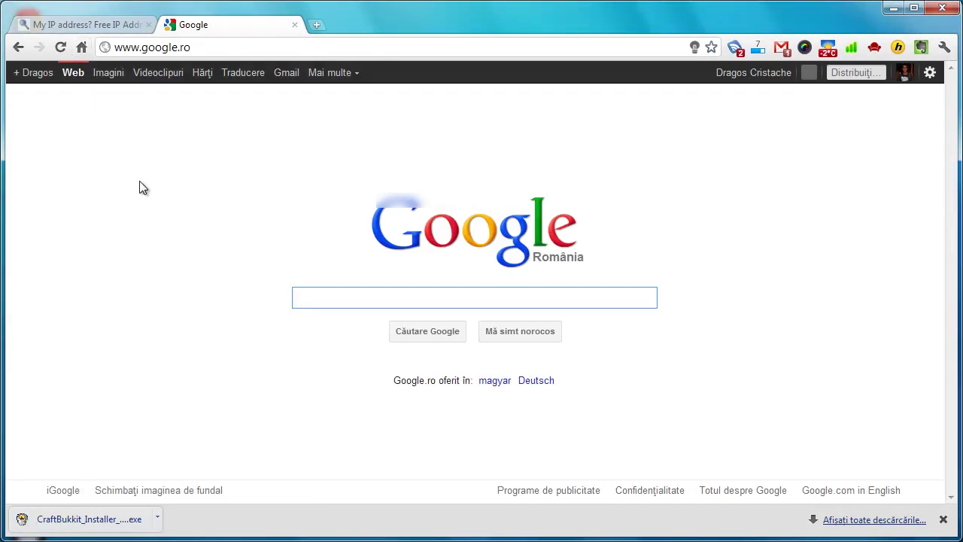
left_click(943, 519)
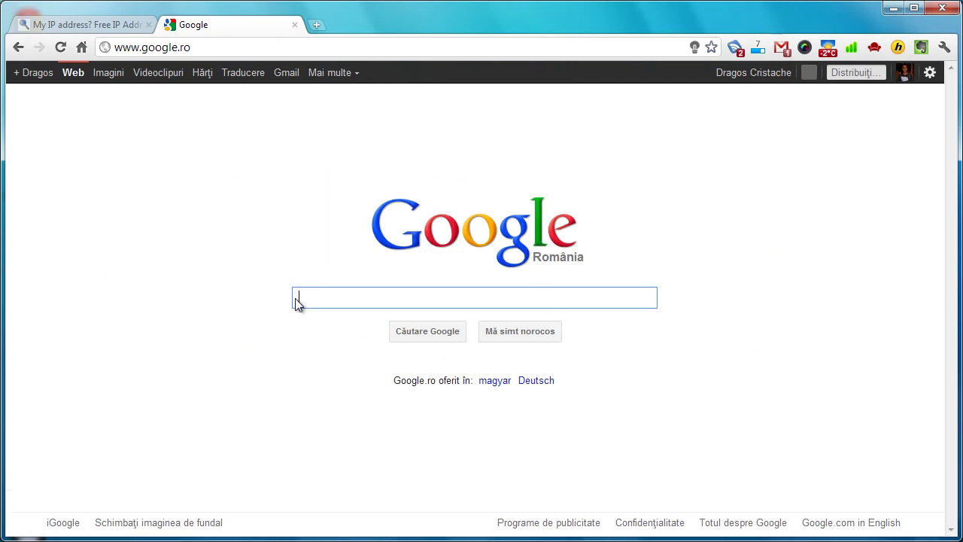